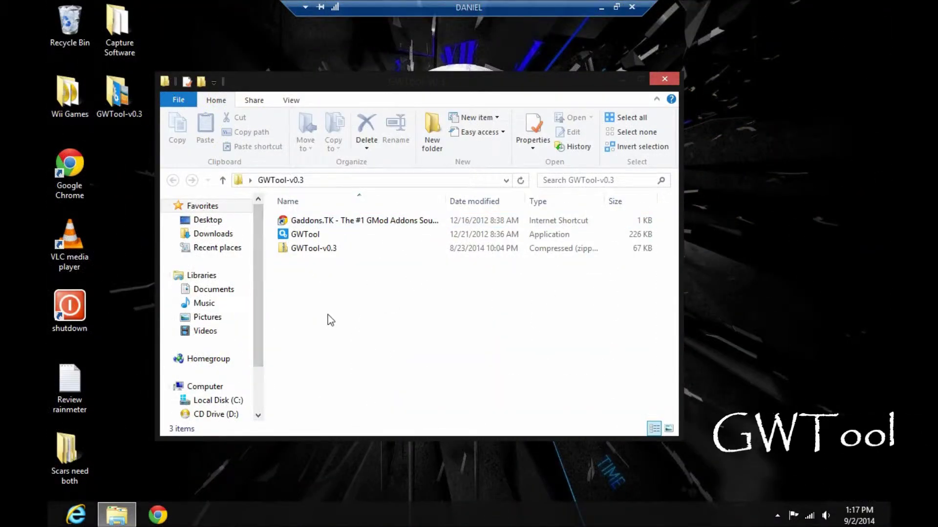
Step: Run the GWTool application from inside the GWTool-v0.3 folder
click(315, 236)
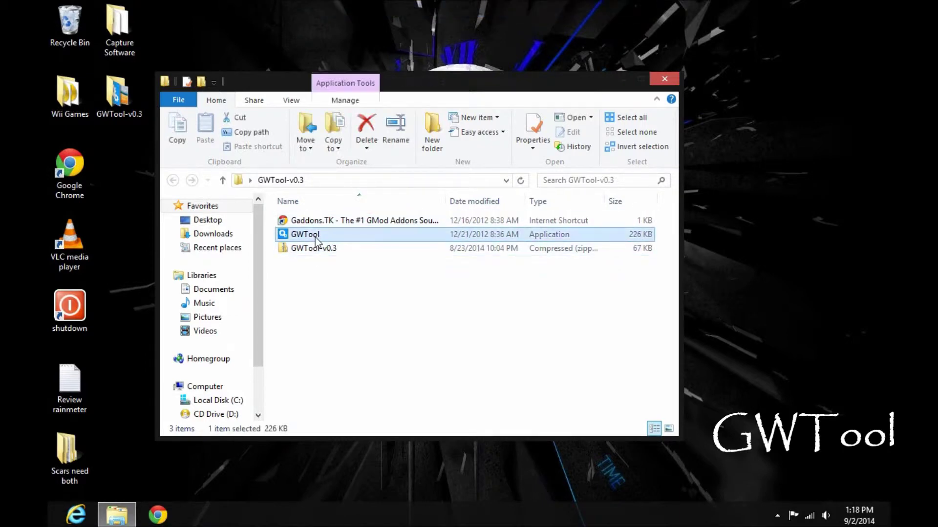
double_click(336, 236)
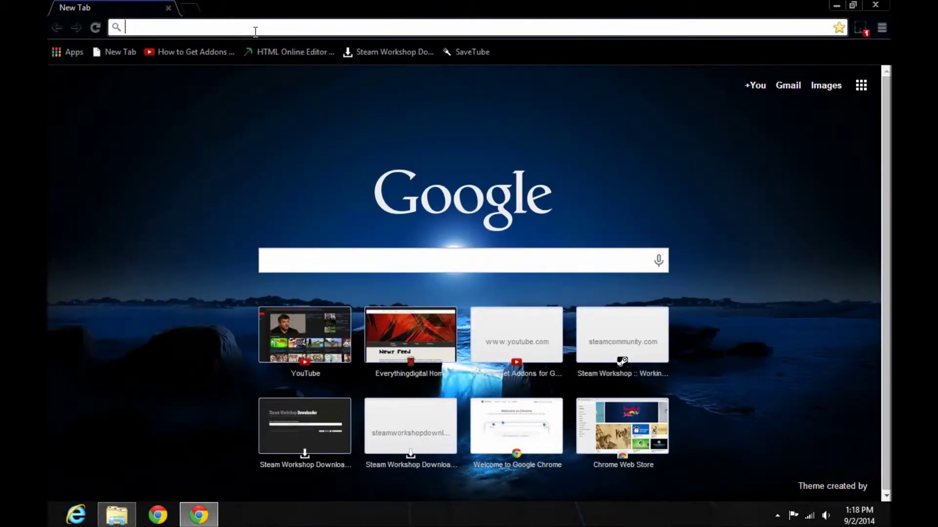
Step: Load steamworkshopdownloader.com in Chrome
text(steamworkshopdownloader.com)
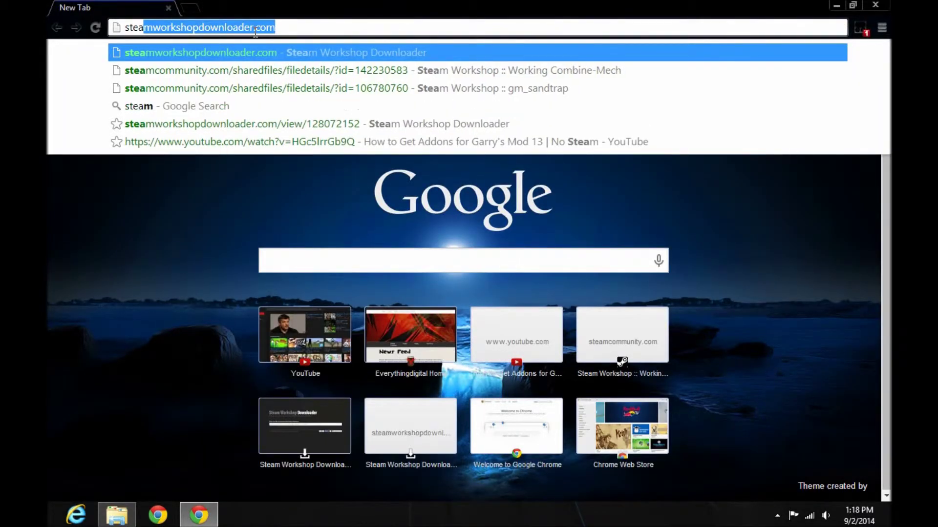
key(End)
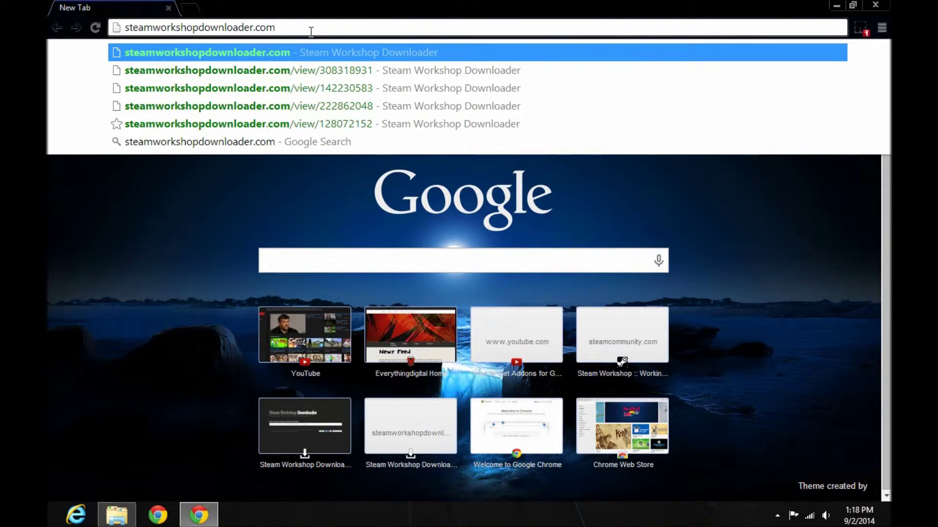
key(Return)
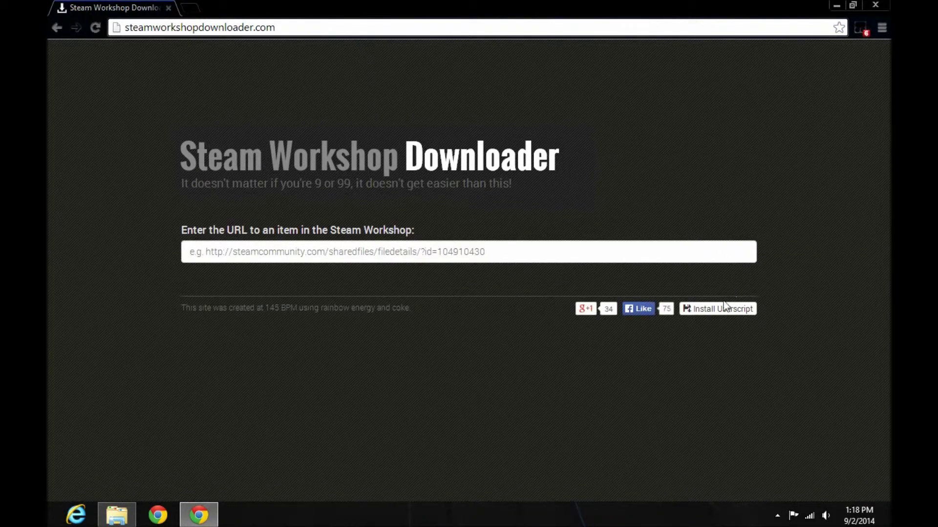
Step: Install the site's Steam Workshop Downloader Button userscript, then close the Tampermonkey page
click(714, 313)
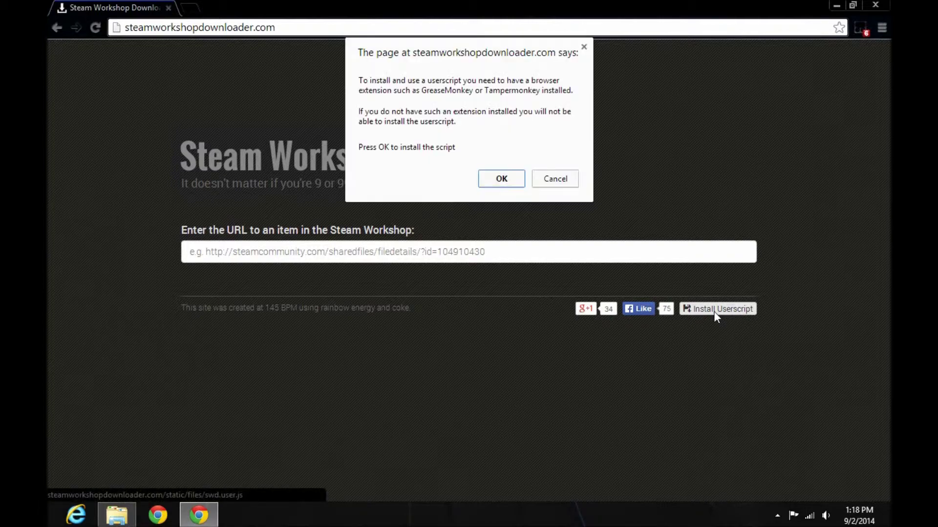
click(510, 185)
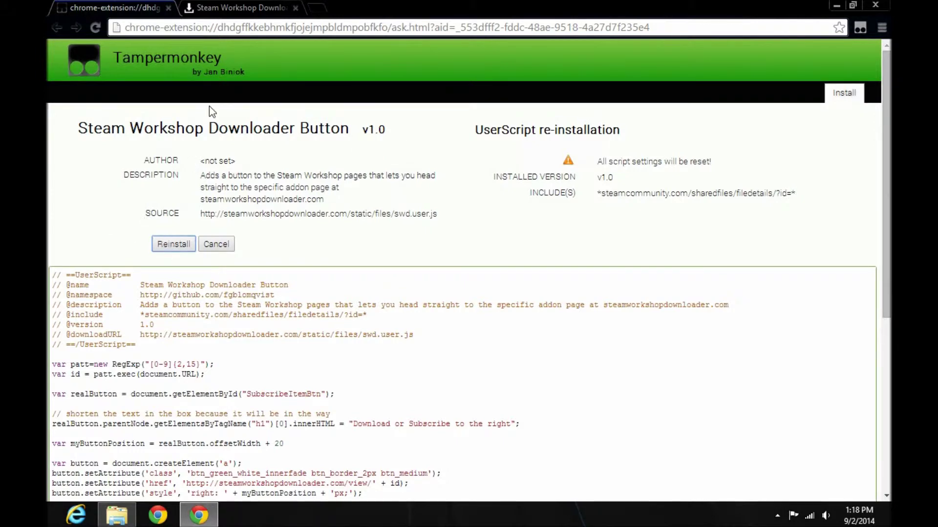
click(169, 8)
Step: Open the copied May (Pokemon) Playermodel & NPC workshop link in a new tab
click(188, 7)
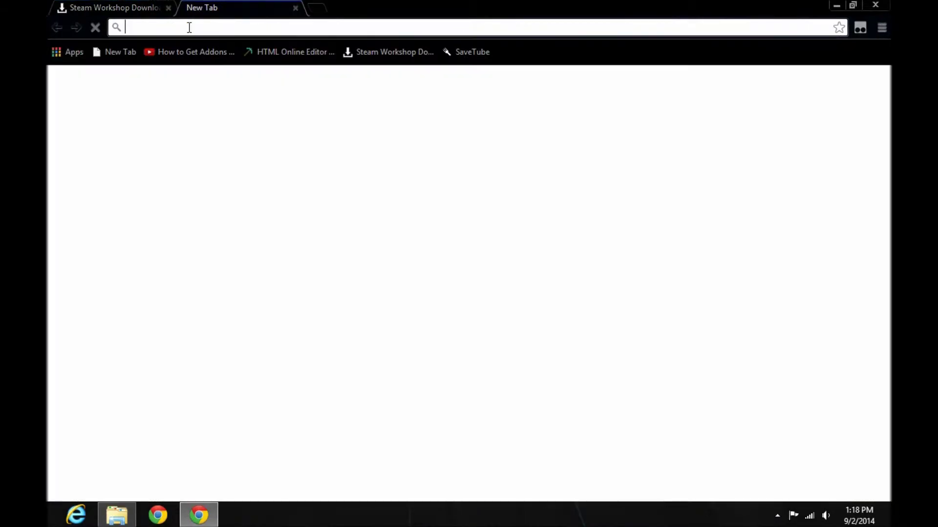
right_click(189, 31)
click(213, 92)
key(Return)
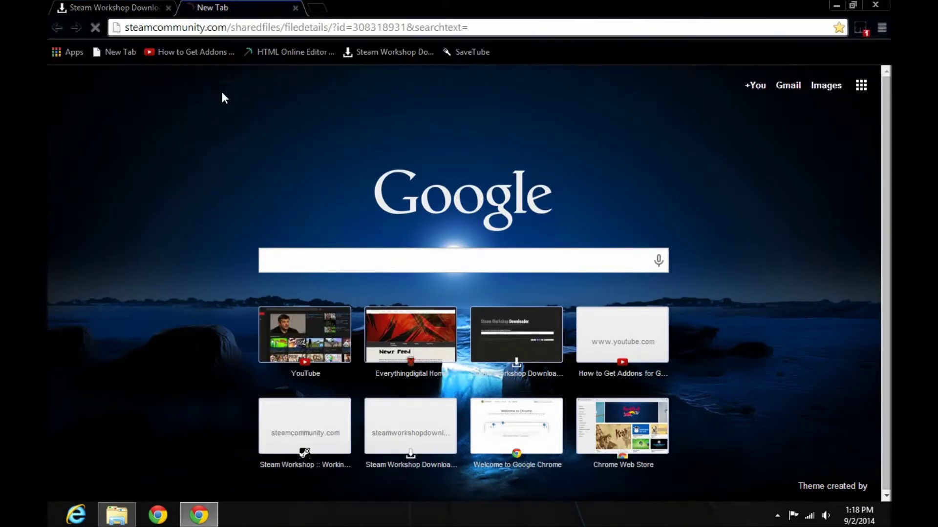
click(169, 7)
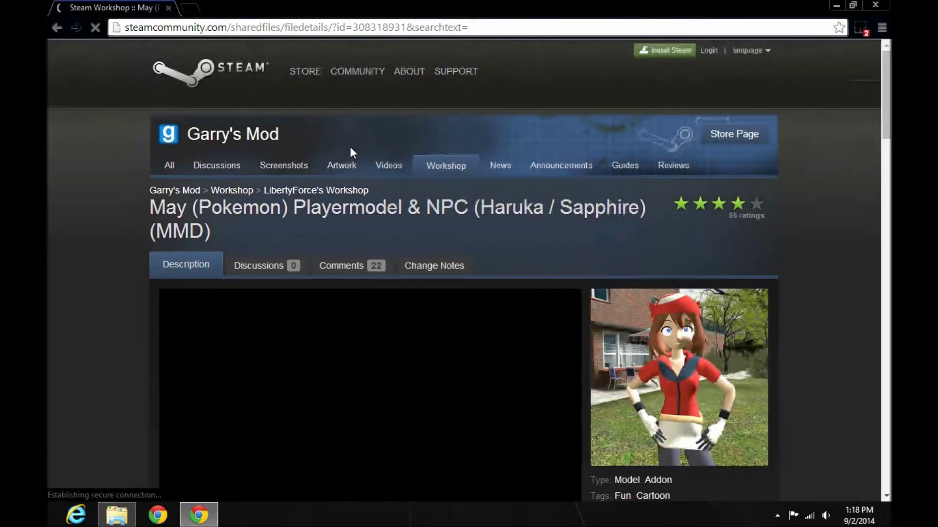
Step: Send the item to the downloader and download the 640.3 kB .gma file
scroll(583, 276, down, 4)
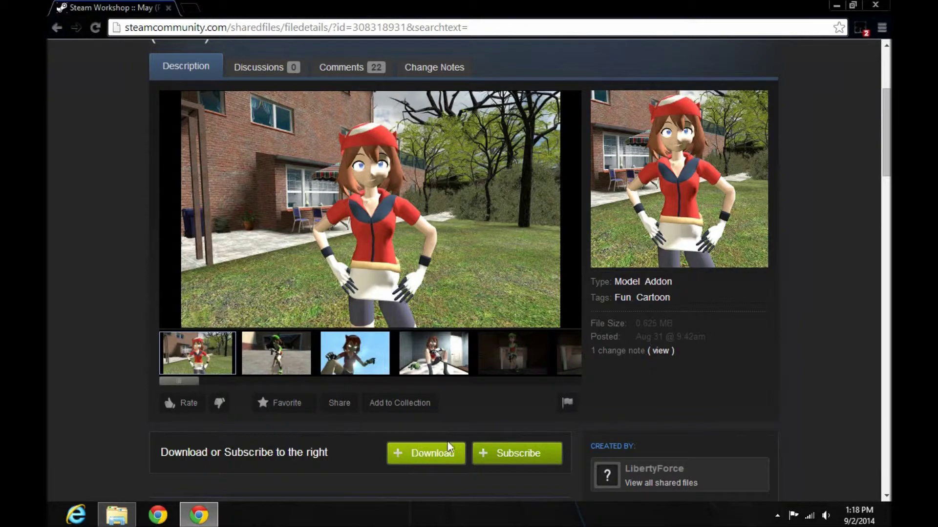
click(409, 450)
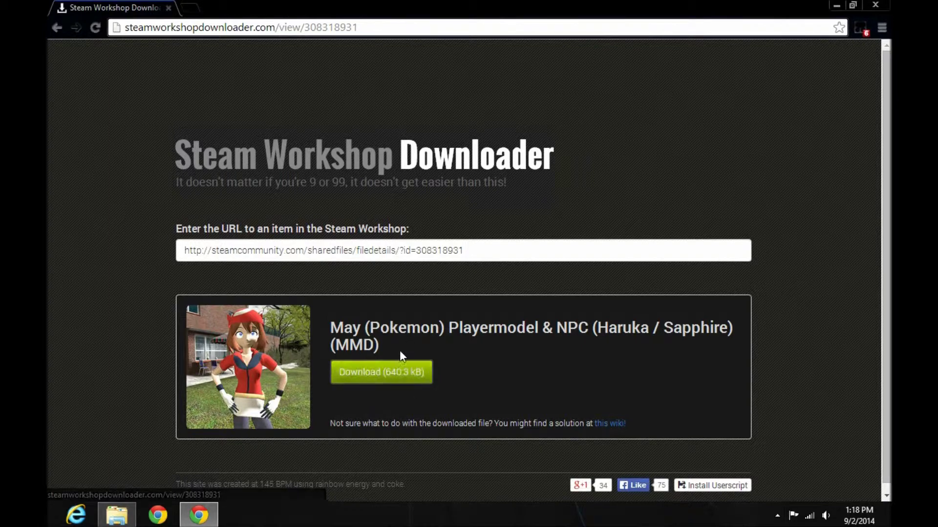
click(400, 366)
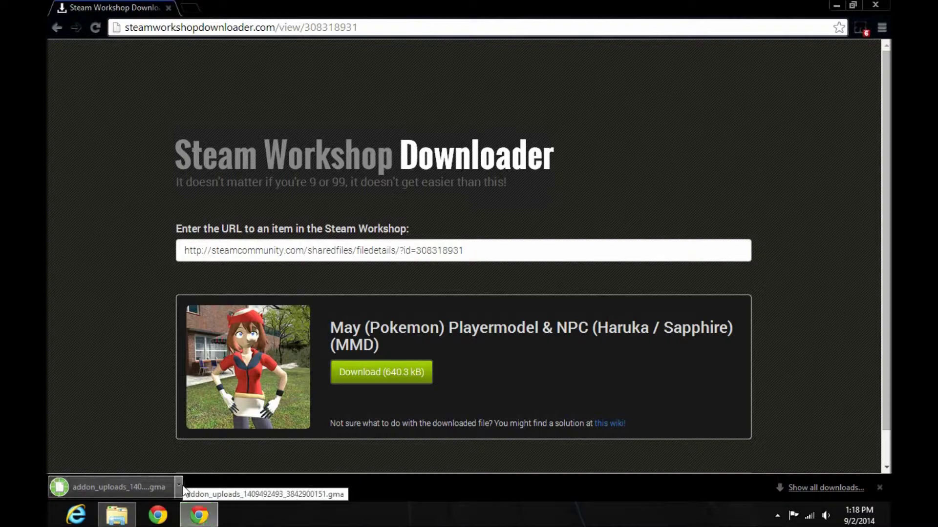
click(179, 486)
Step: Move the downloaded .gma file from Downloads onto the desktop
click(217, 441)
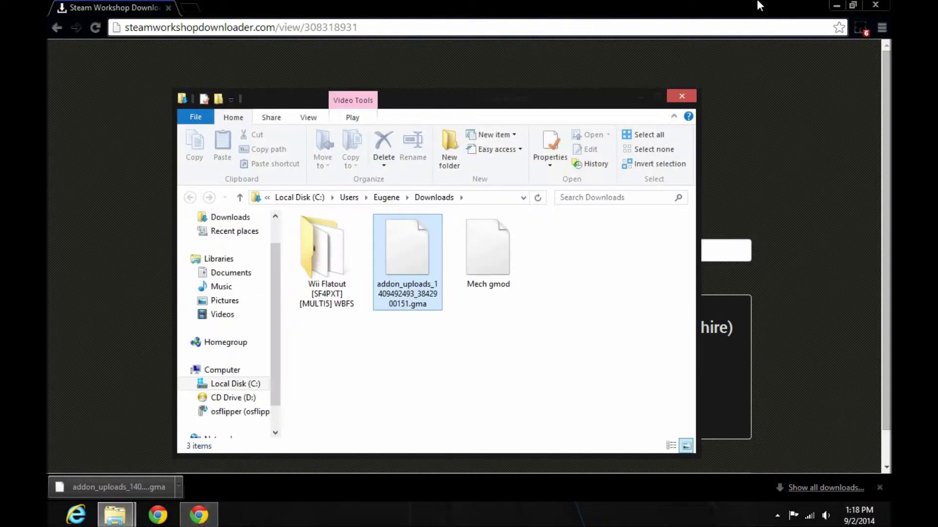
click(876, 5)
drag(435, 218, 763, 93)
click(681, 96)
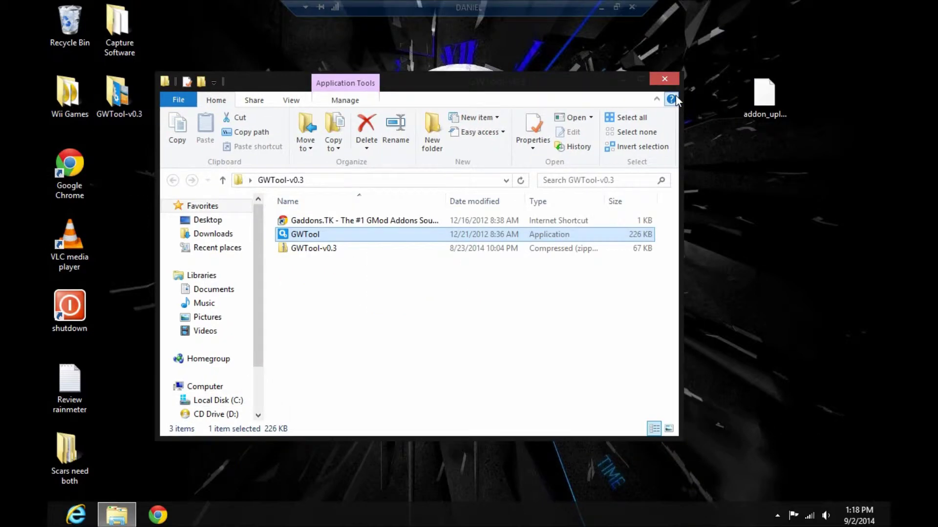
Step: Place the .gma file at the desktop's top-right and extract it with 7-Zip > Extract Here
click(775, 98)
key(F1)
right_click(775, 98)
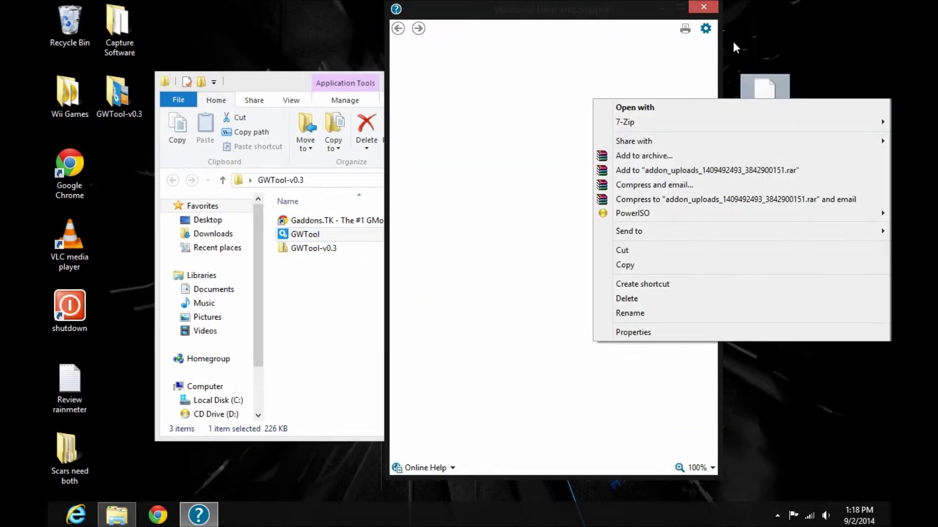
click(703, 7)
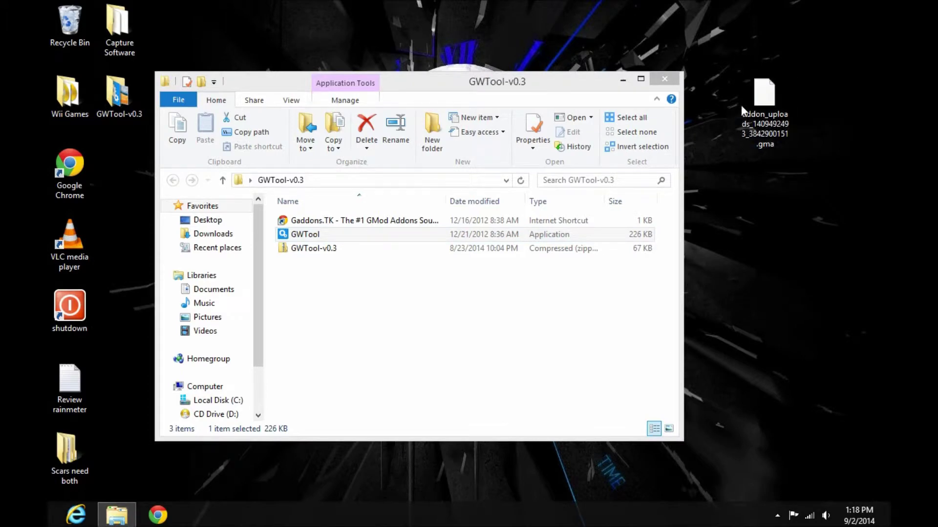
drag(764, 87, 813, 48)
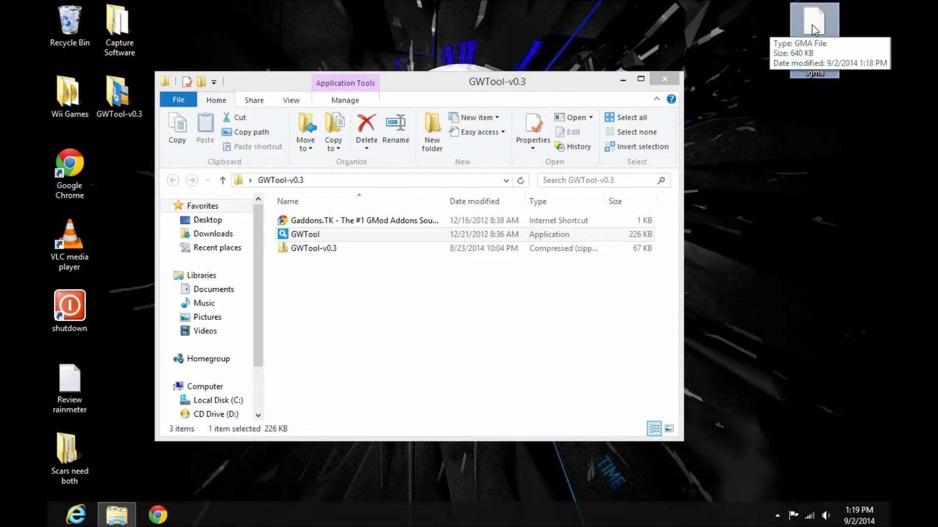
right_click(811, 24)
mouse_move(709, 50)
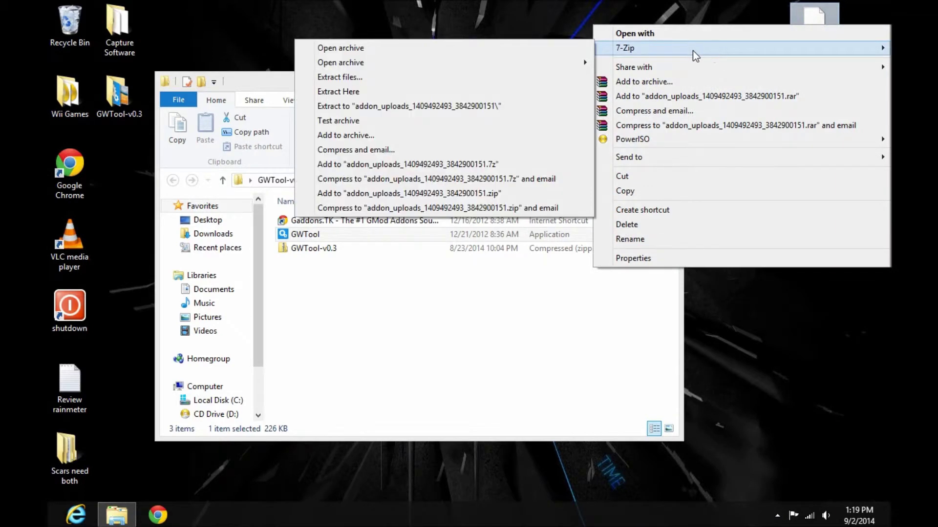
click(491, 90)
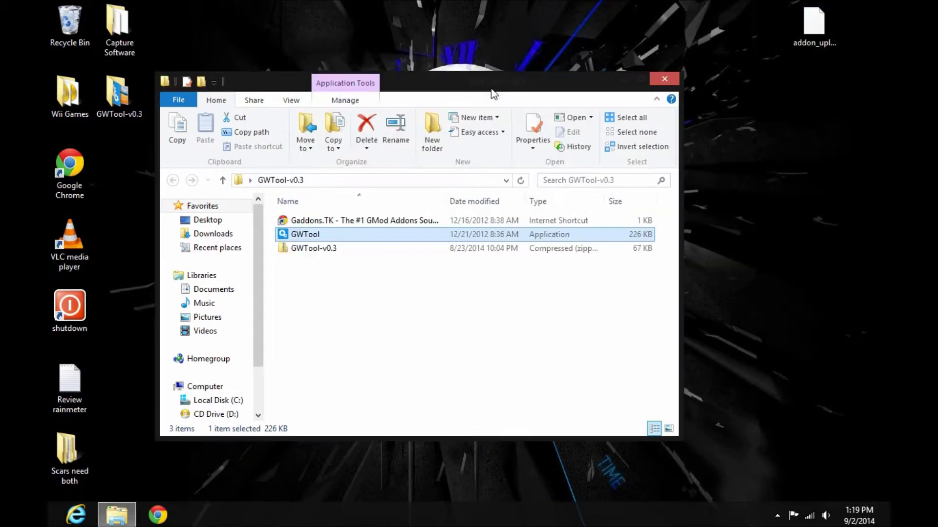
Step: Launch GWTool.exe and close the GWTool-v0.3 folder window
click(122, 169)
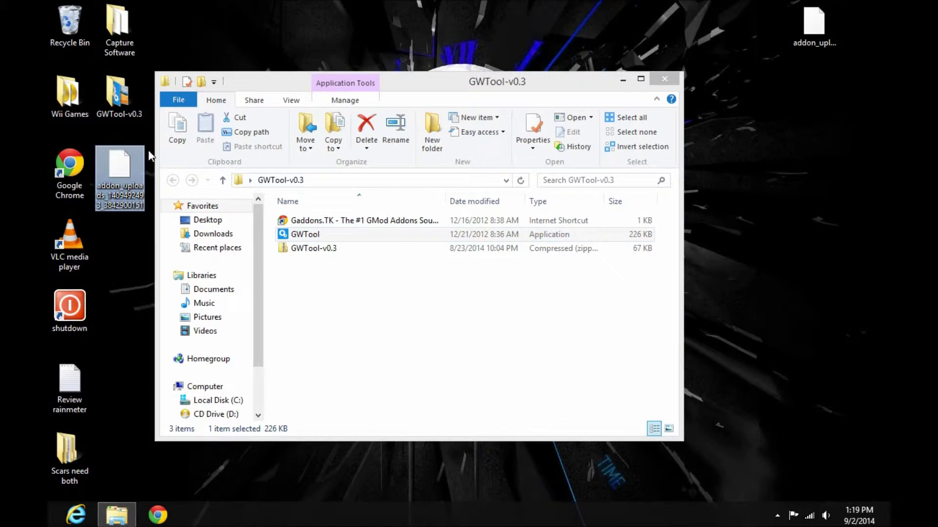
double_click(324, 234)
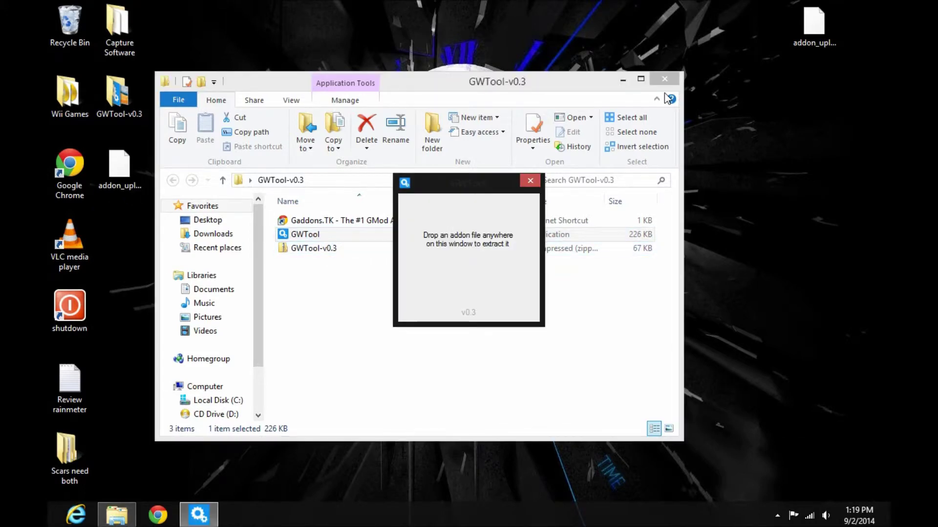
click(664, 79)
Step: Drop the addon file onto GWTool, producing a 4.00 MB May (Pokemon) folder on the desktop
drag(119, 166, 468, 231)
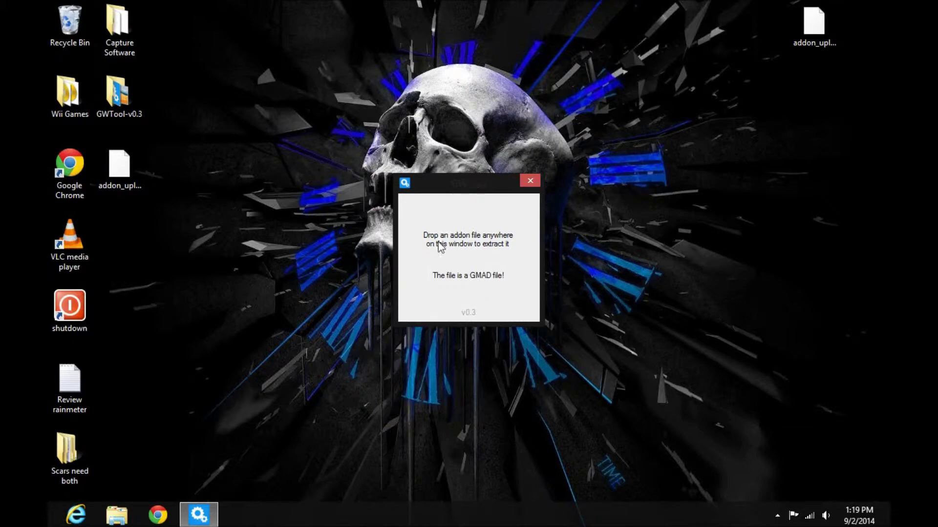
click(575, 159)
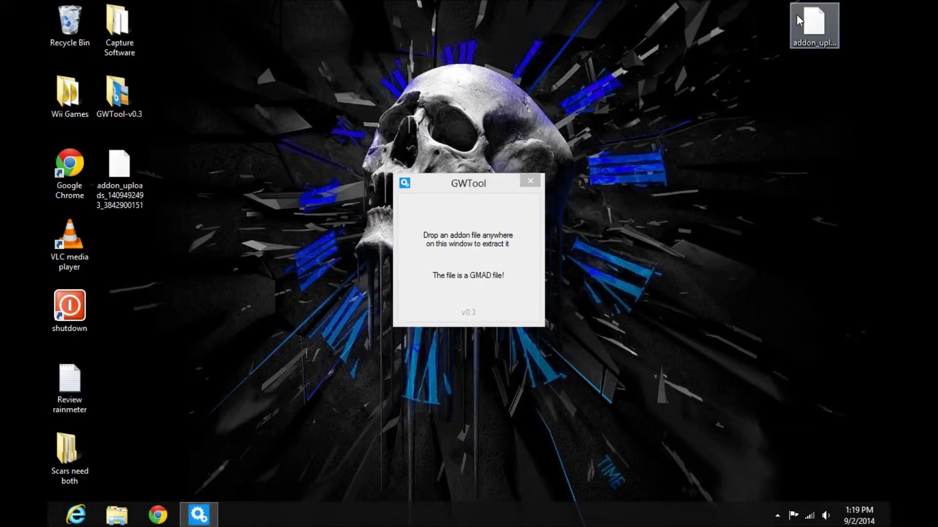
drag(796, 15, 489, 220)
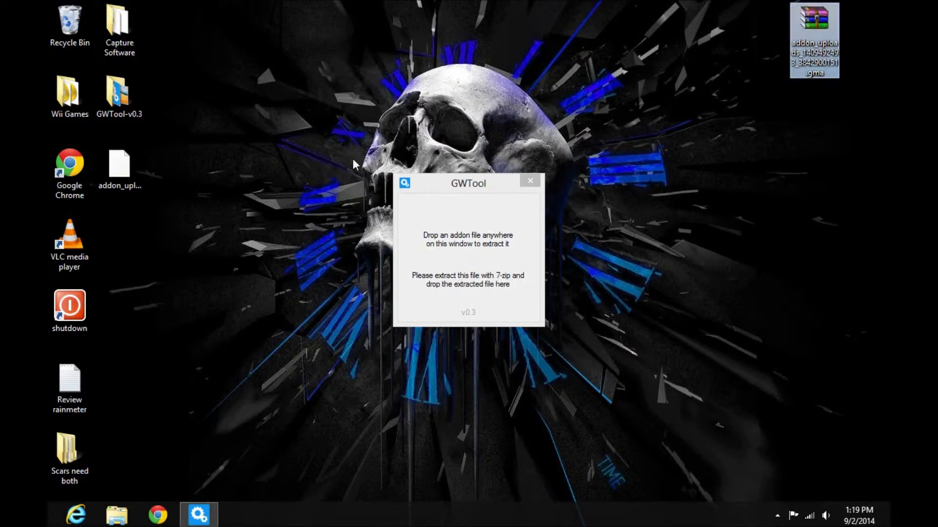
click(449, 183)
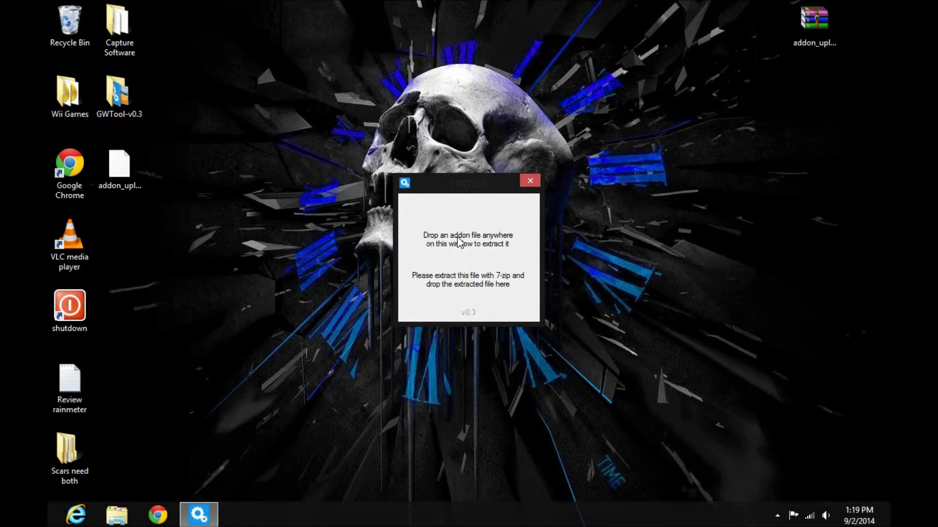
drag(110, 171, 441, 247)
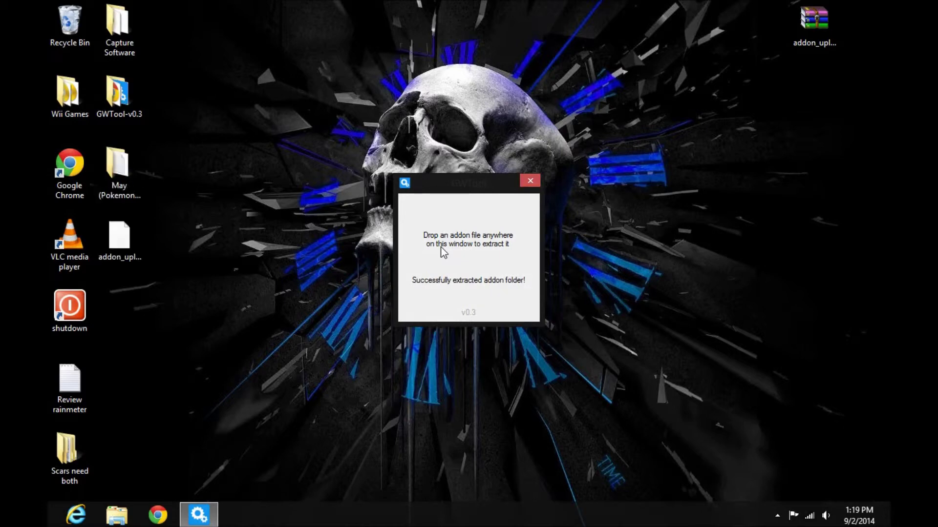
click(120, 183)
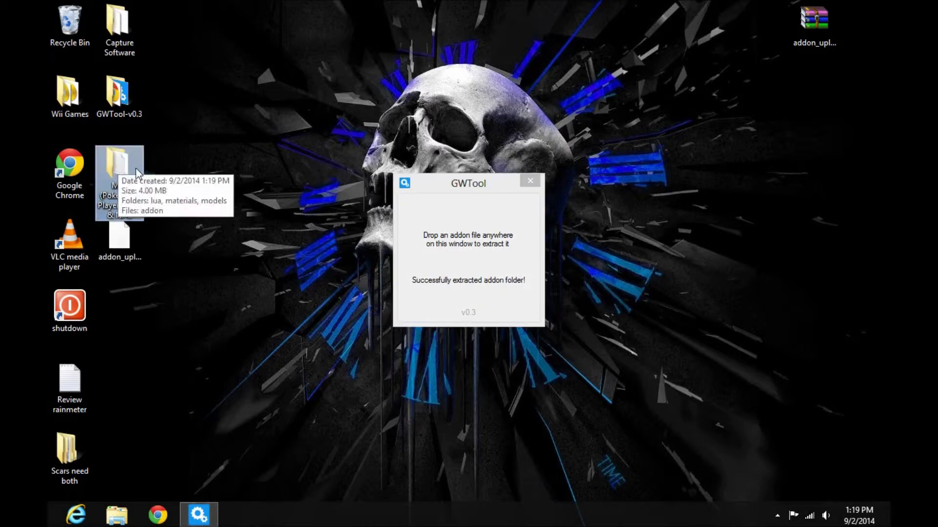
Step: Check the May (Pokemon) folder's contents, then cut the folder from the desktop
double_click(133, 158)
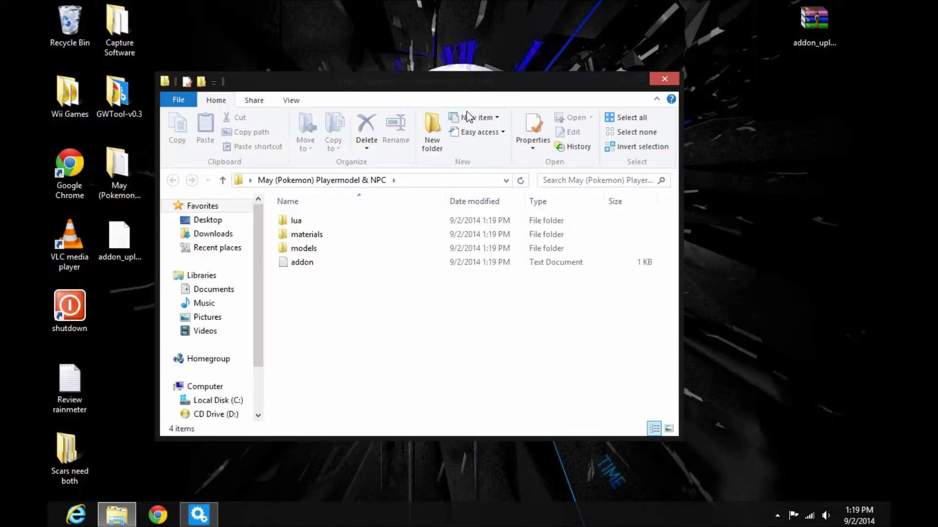
click(665, 78)
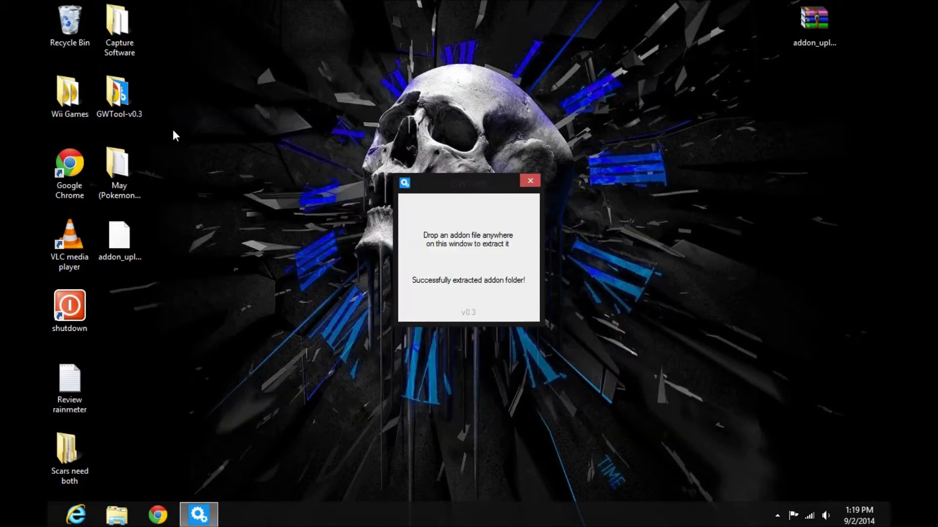
right_click(134, 156)
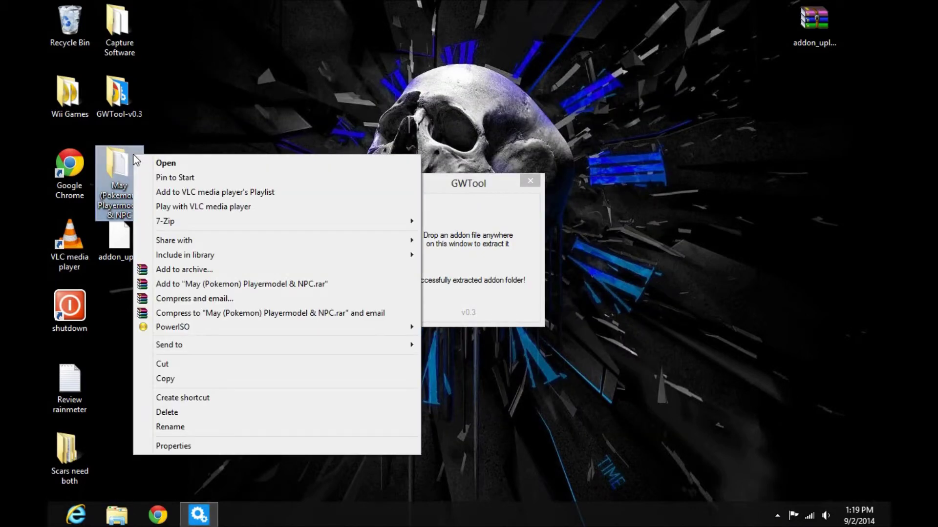
click(189, 366)
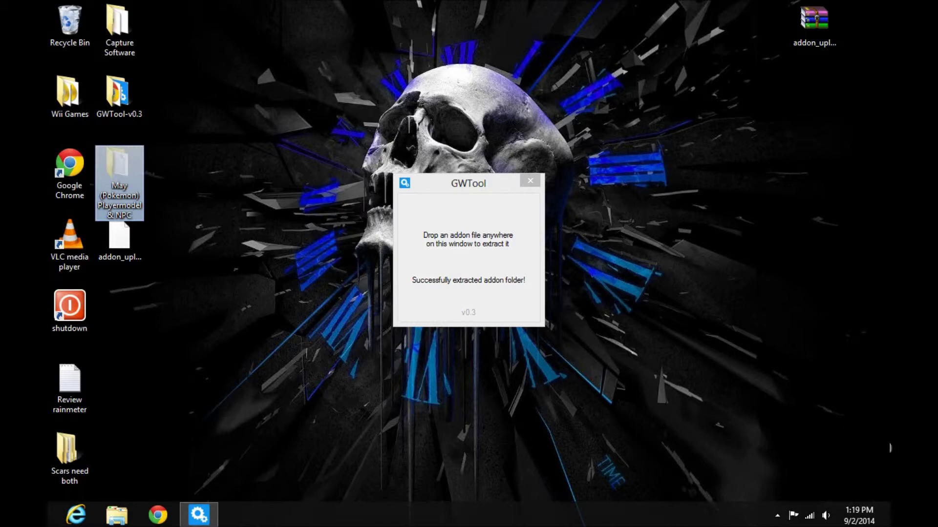
Step: Open a new File Explorer window and go into the Games folder
double_click(871, 442)
click(294, 217)
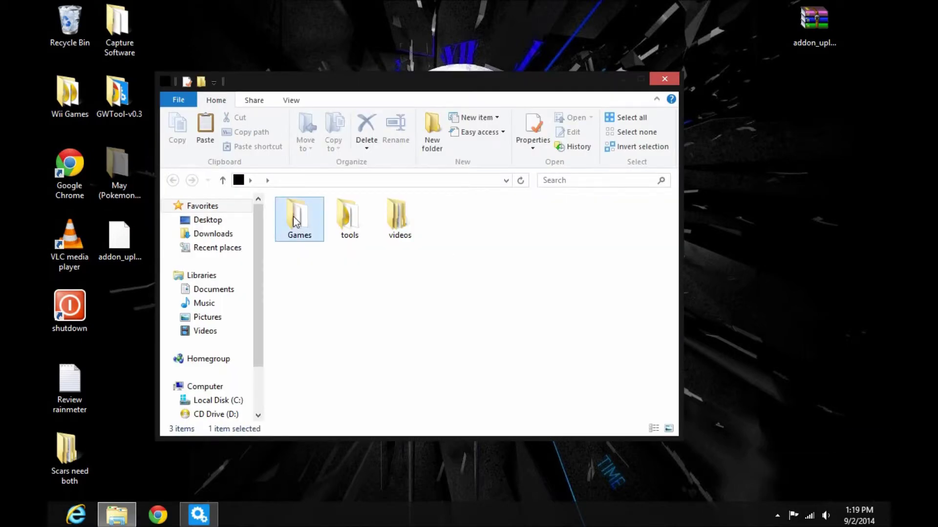
double_click(294, 217)
Step: Go to the Garrys Mod install location and open garrysmod > addons
right_click(418, 221)
key(Escape)
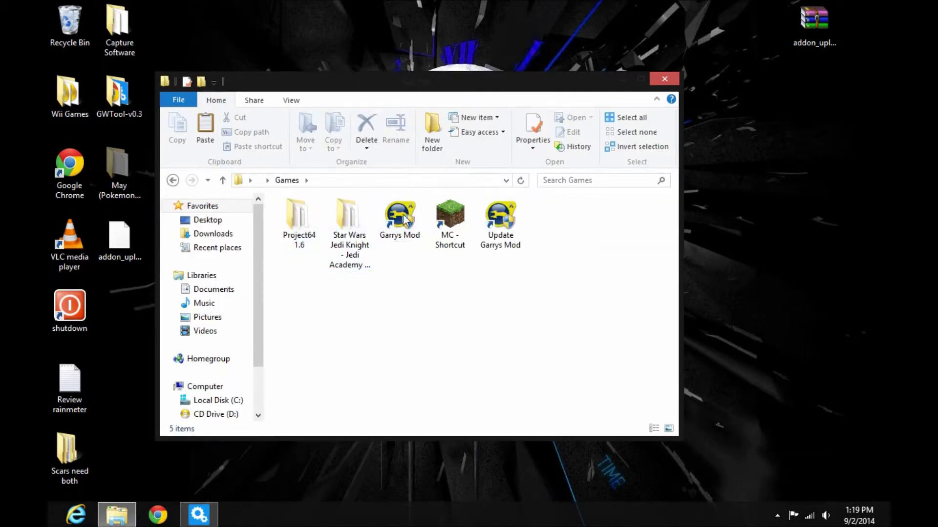
right_click(405, 221)
click(439, 230)
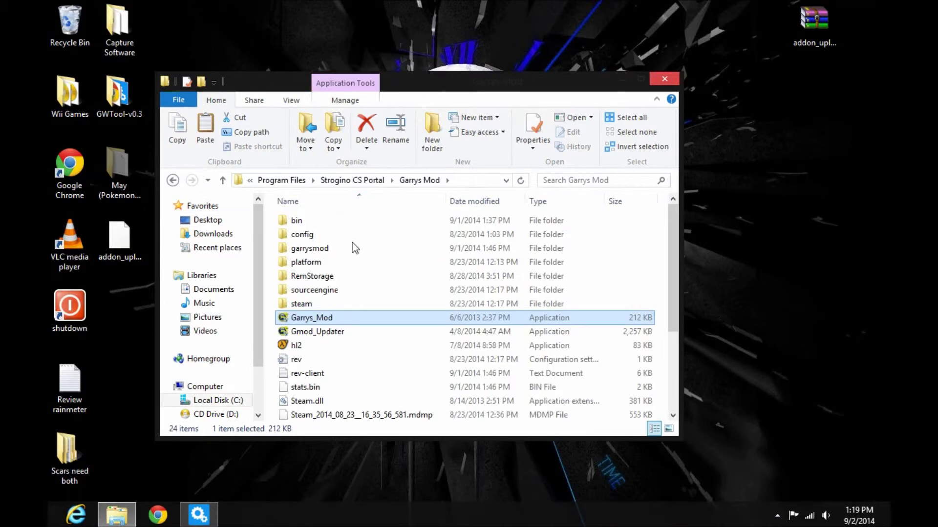
double_click(333, 249)
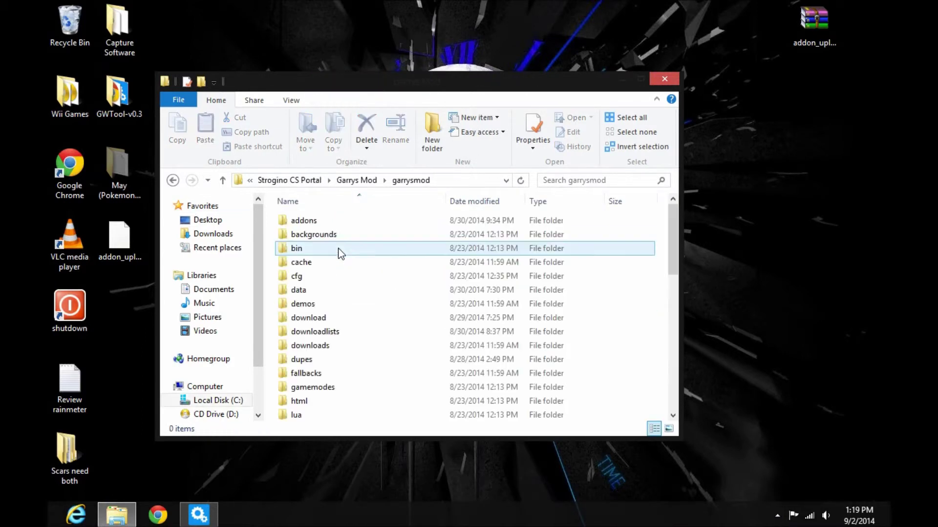
double_click(330, 221)
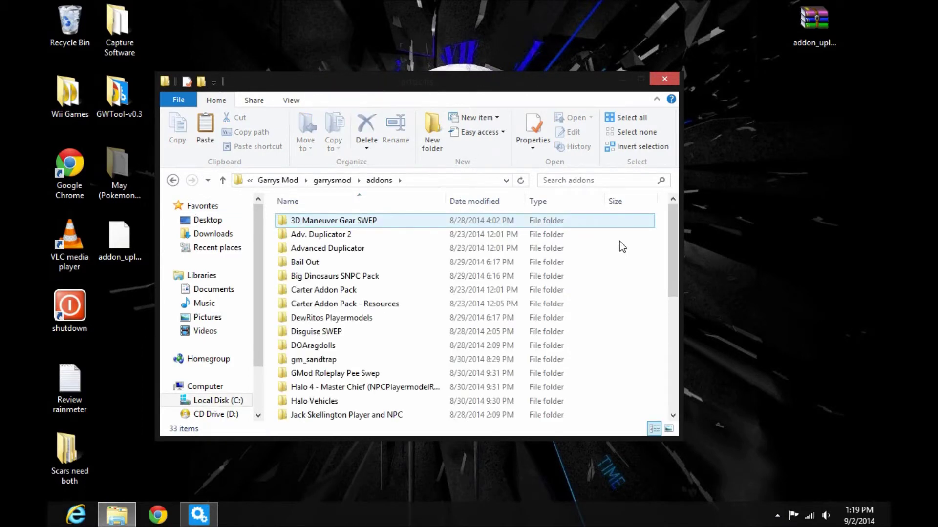
Step: Paste the May (Pokemon) folder into addons, allow administrator permission, and close Explorer
right_click(660, 259)
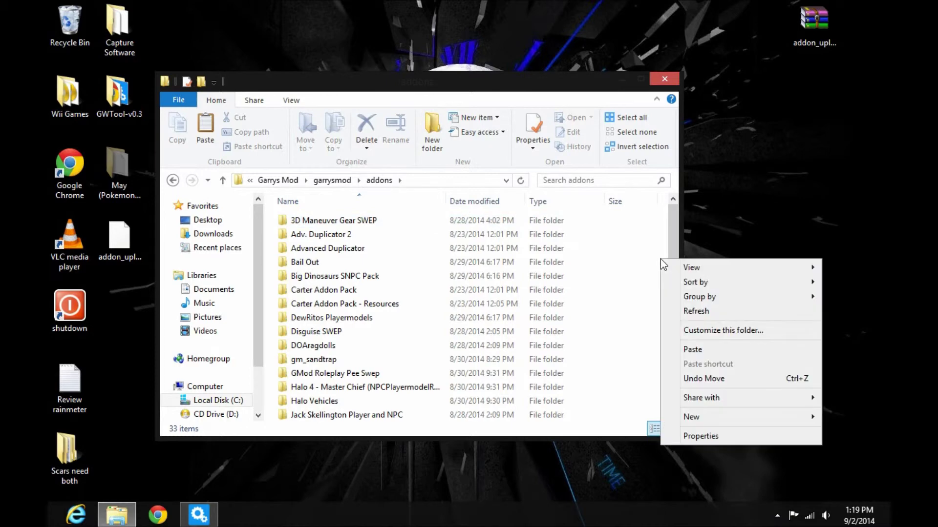
click(691, 350)
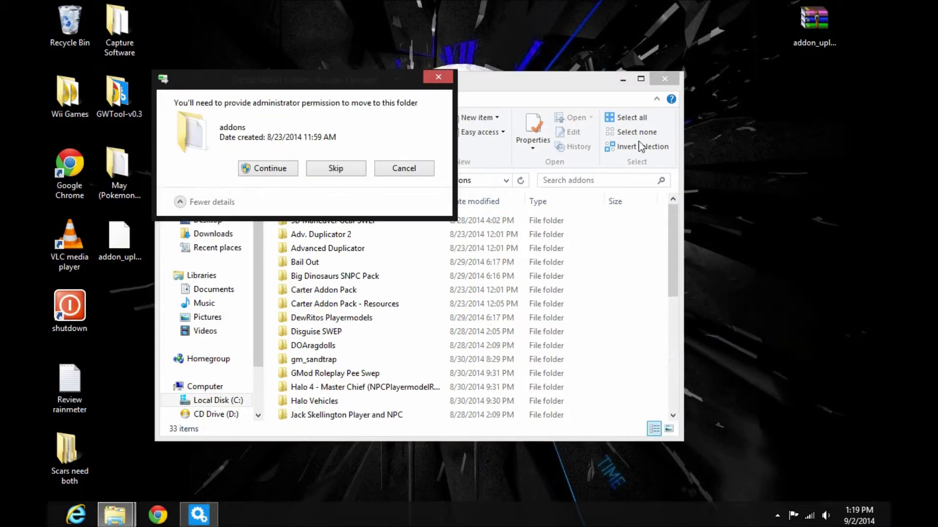
click(274, 167)
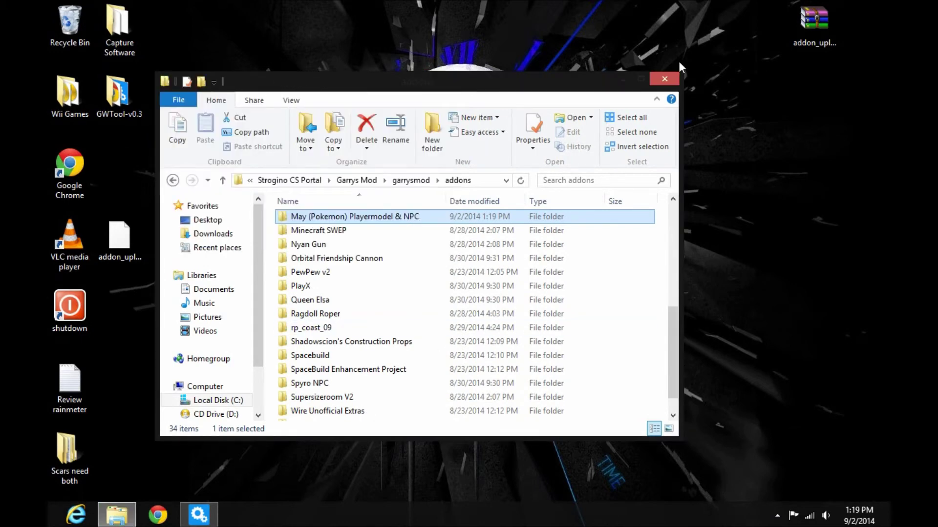
click(668, 78)
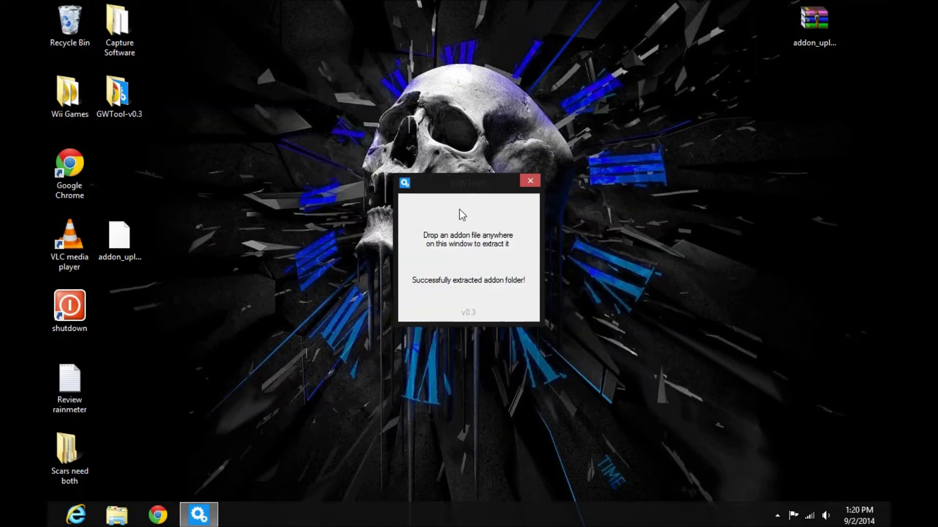
click(530, 186)
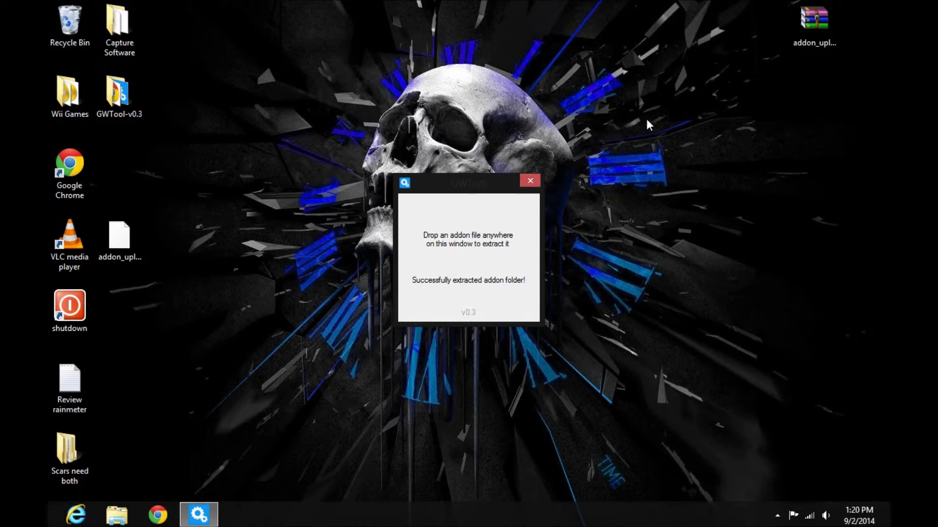